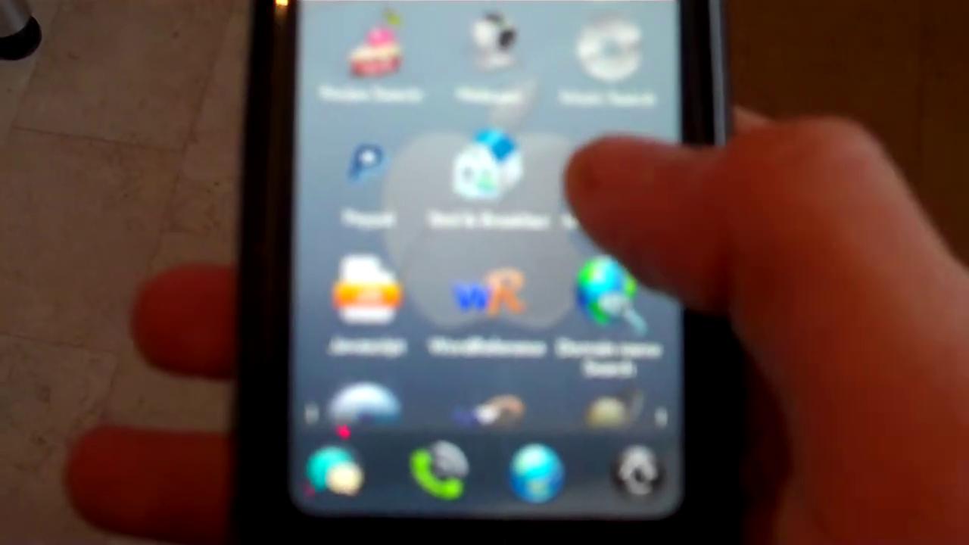
Launch the Mobile SQL app from the webOS launcher grid
left_click(598, 174)
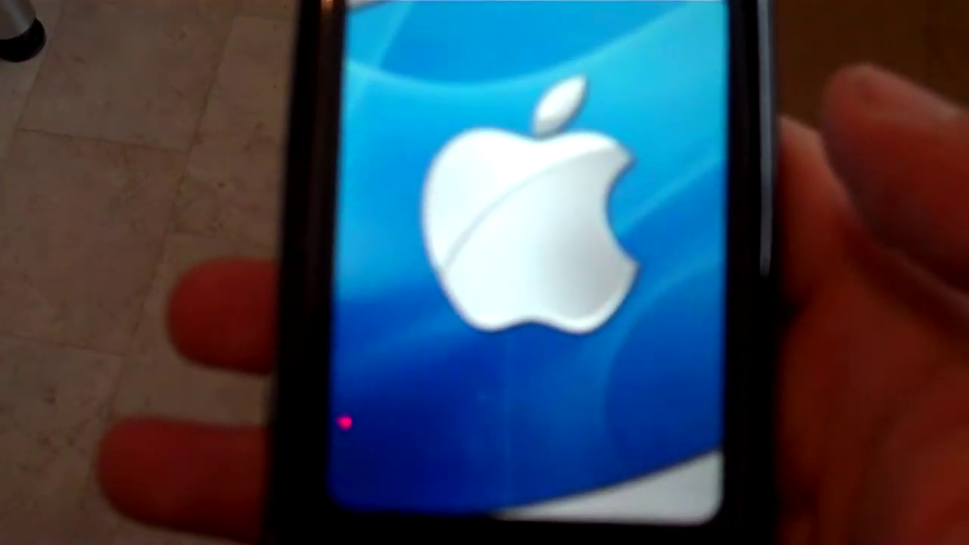